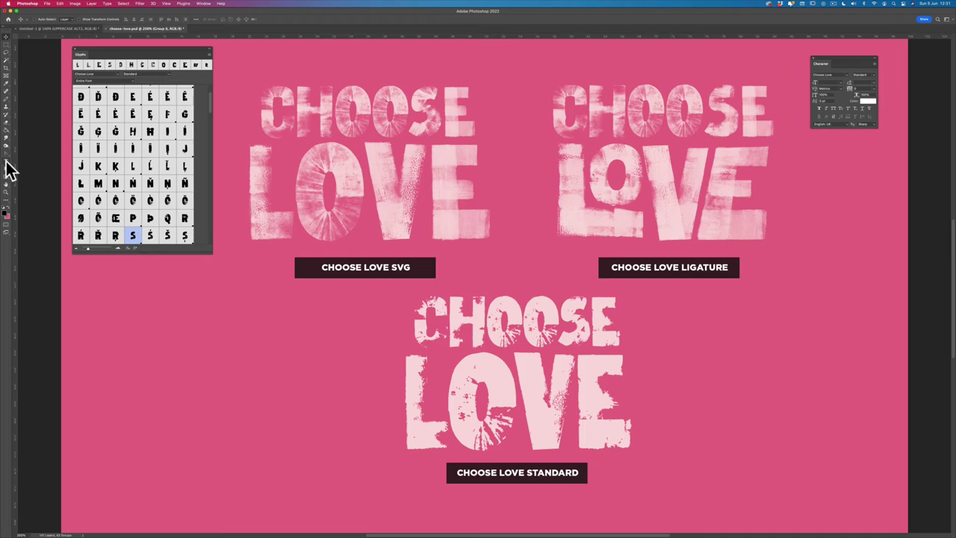
Step: Edit the SVG LOVE text with the Glyphs panel set to Access All Alternates, cursor at L
left_click(6, 161)
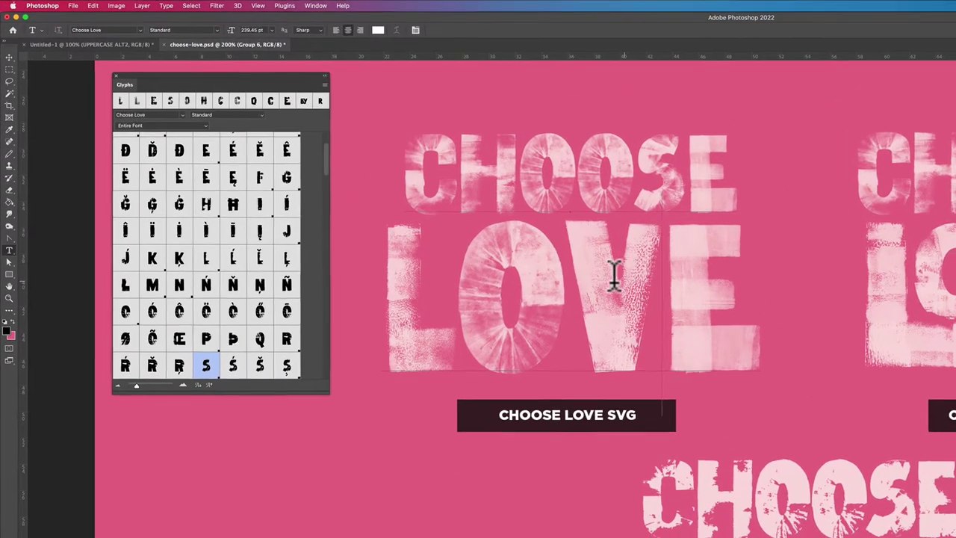
double_click(614, 275)
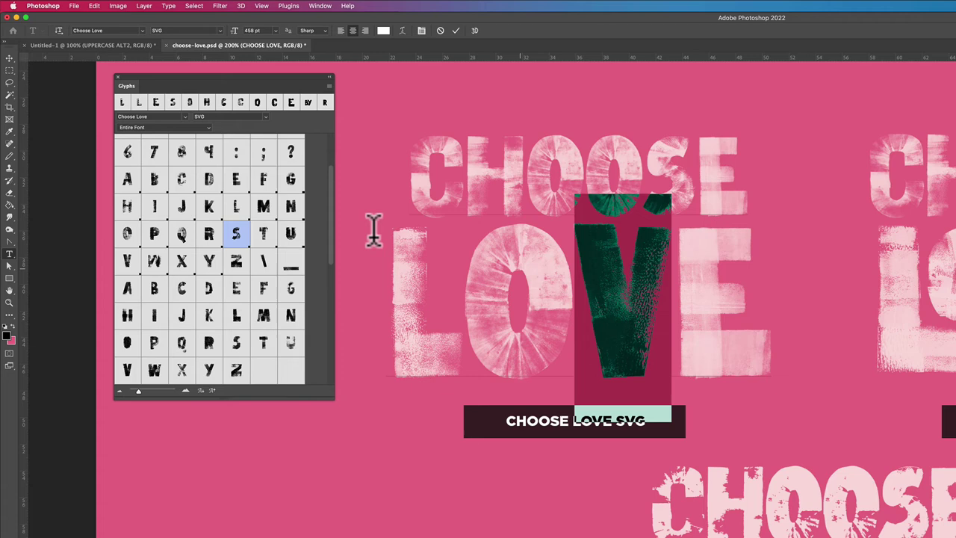
left_click(174, 127)
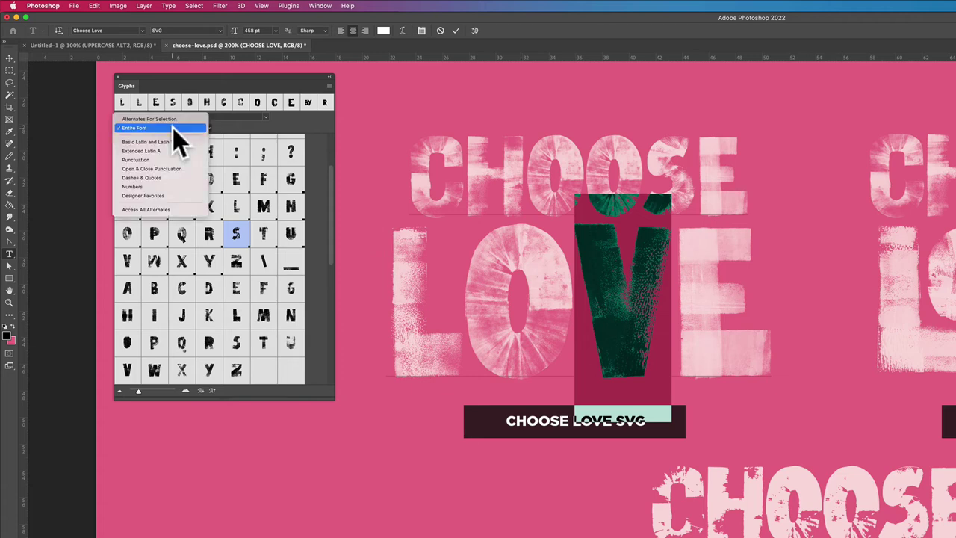
left_click(170, 210)
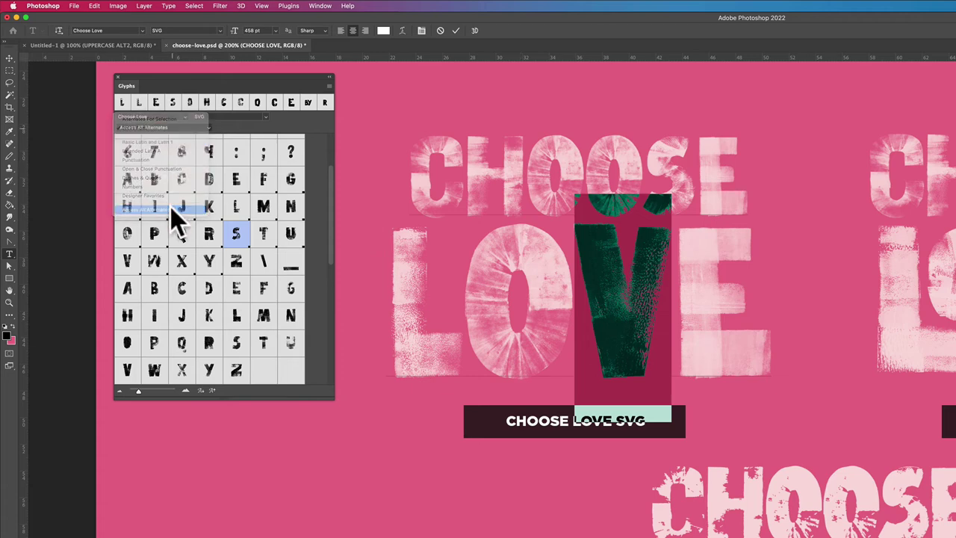
double_click(493, 249)
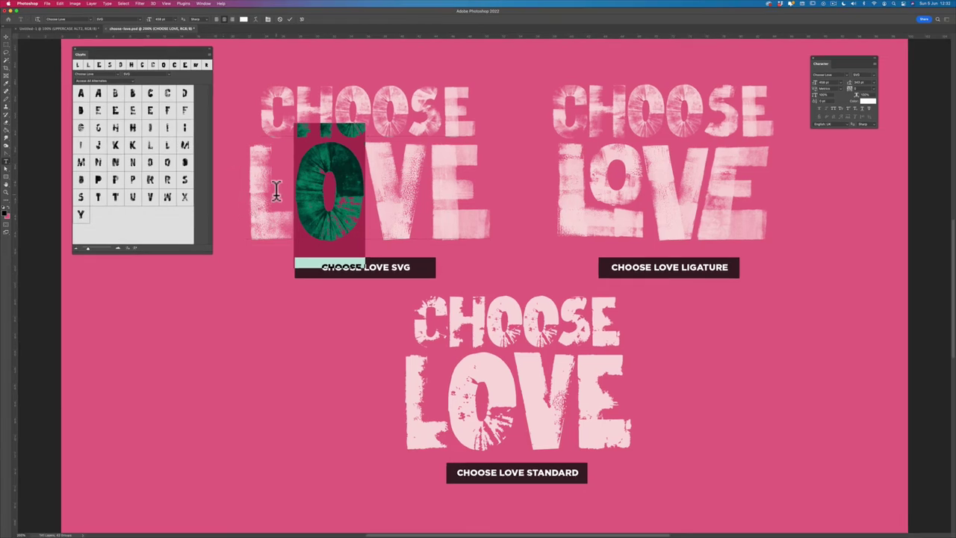
left_click_drag(274, 188, 260, 189)
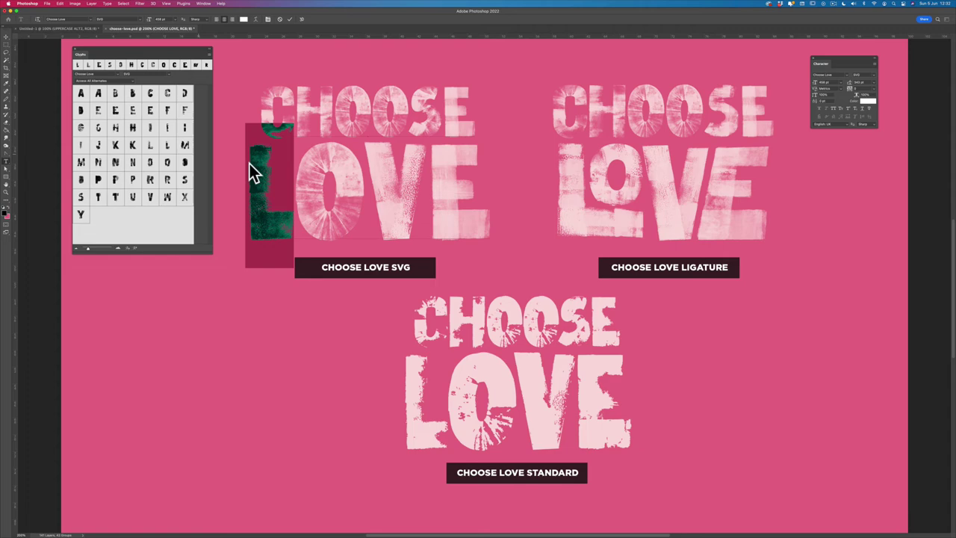
left_click(310, 174)
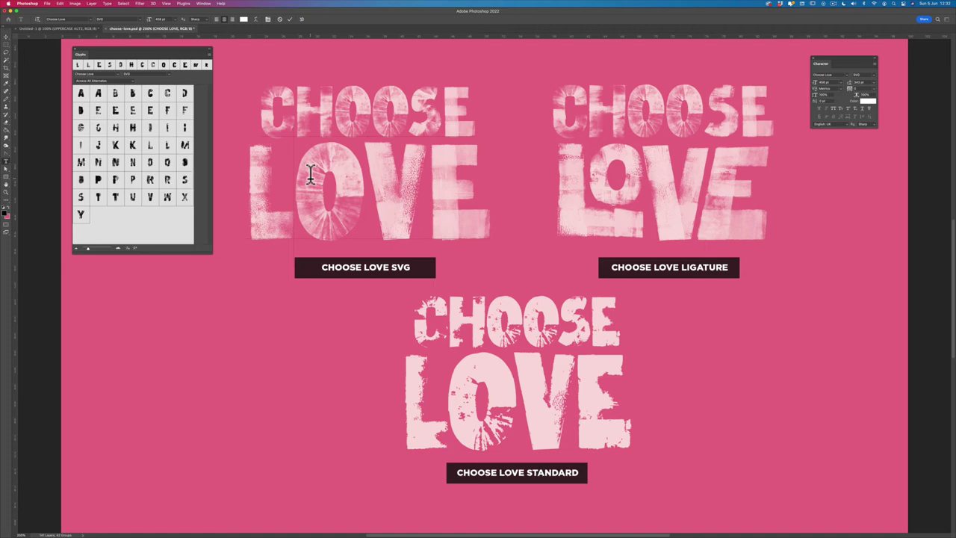
Step: Retype the L before OVE in the SVG lettering and select it
type("L")
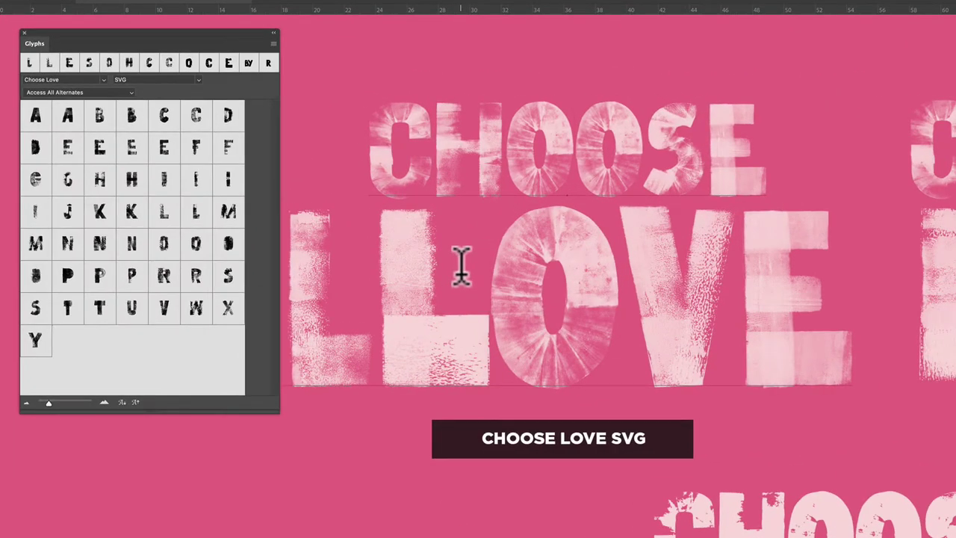
key("BackSpace")
key("BackSpace")
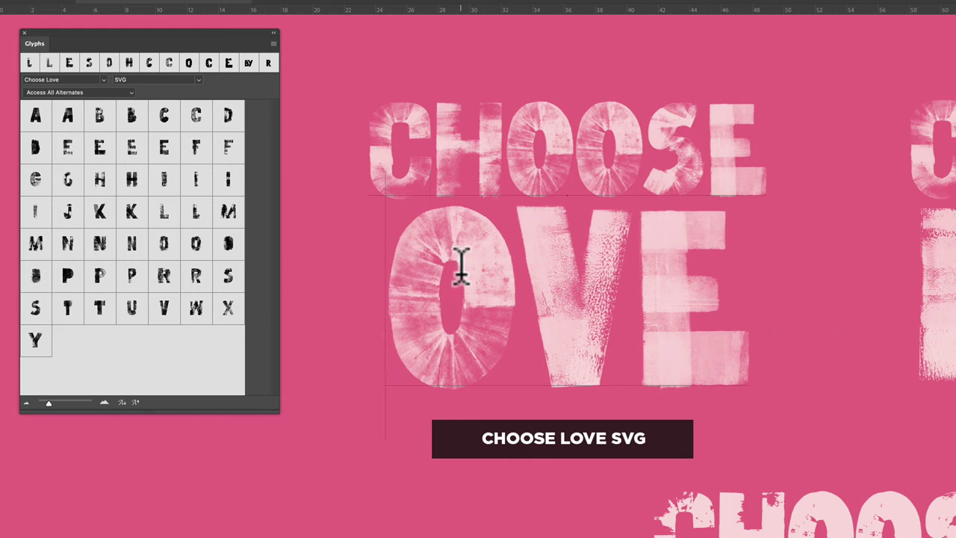
type("L")
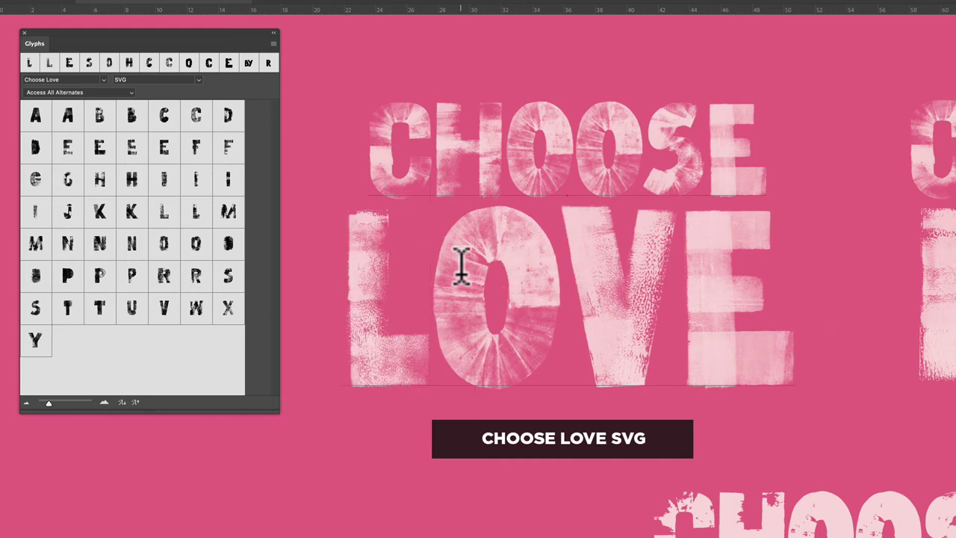
key("BackSpace")
type("L")
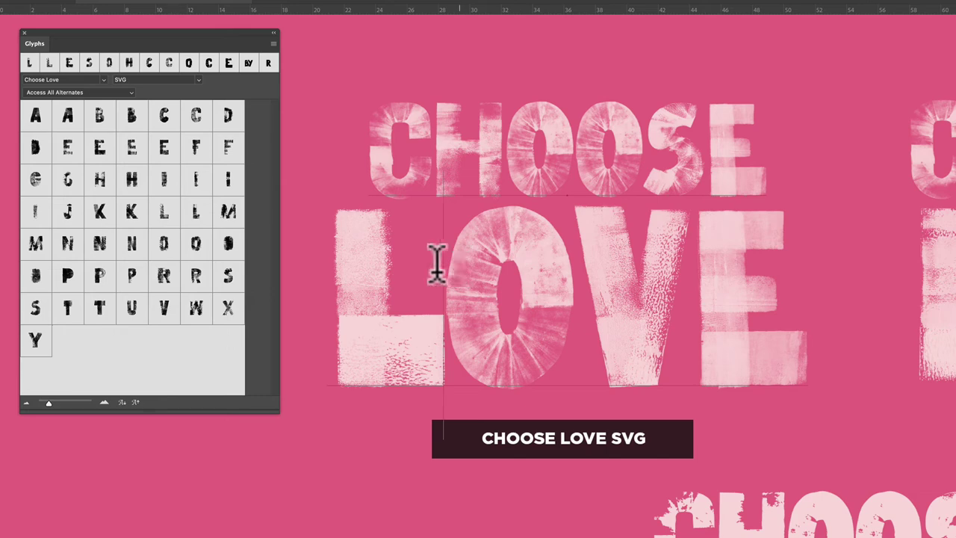
left_click_drag(410, 294, 361, 298)
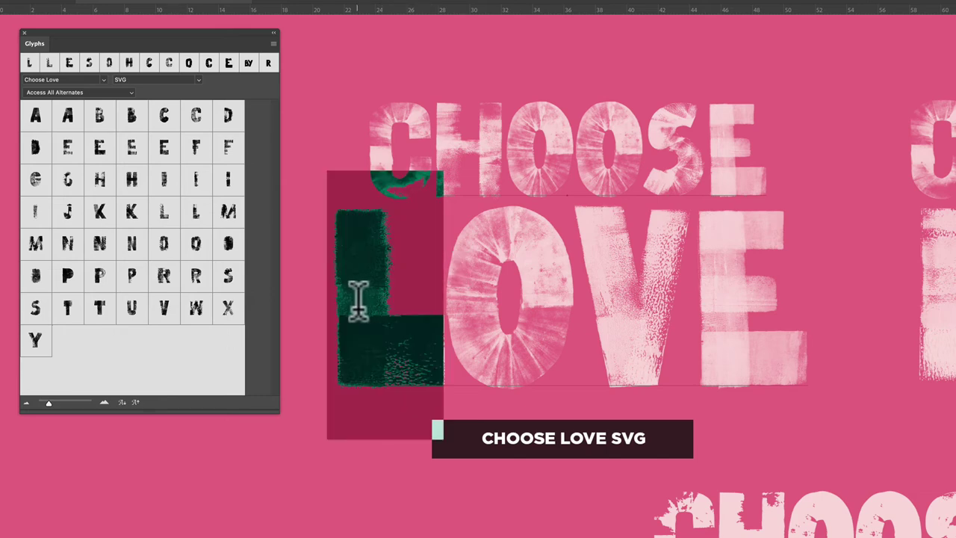
Step: Replace the selected L of LOVE with a narrower alternate L glyph
double_click(196, 215)
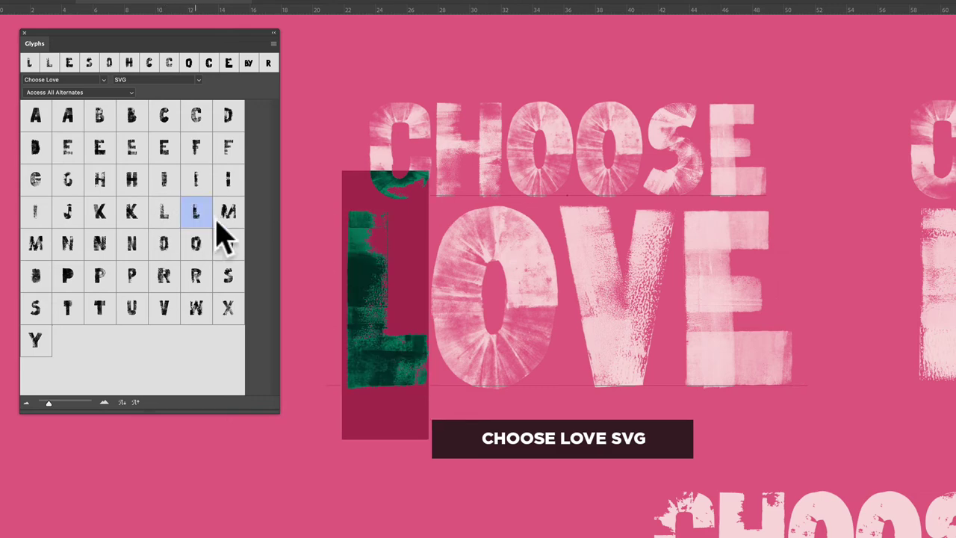
left_click_drag(503, 280, 486, 260)
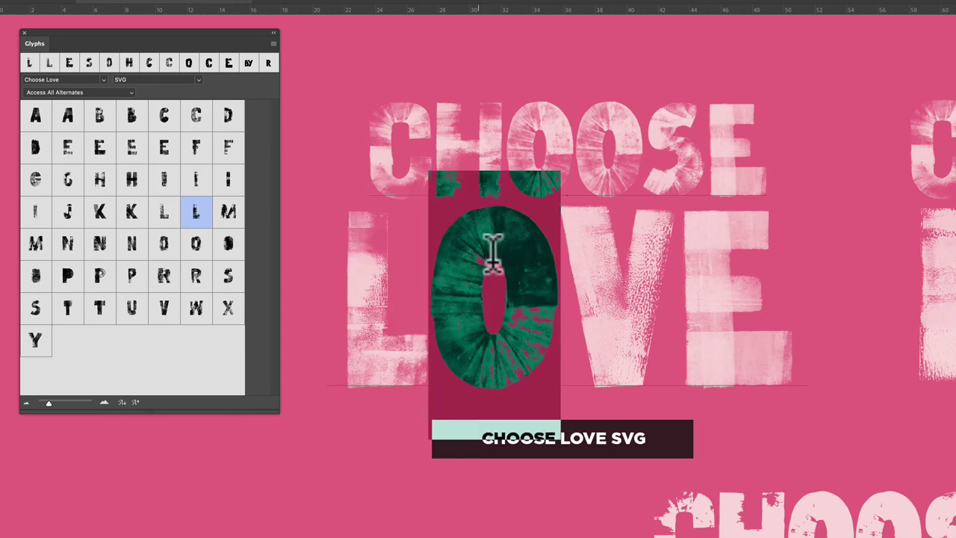
left_click(695, 146)
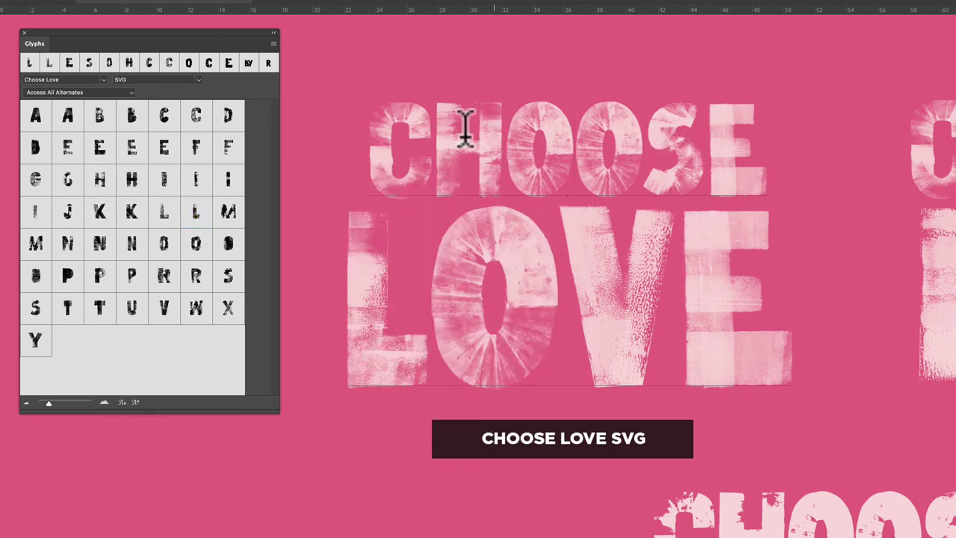
Step: Swap the first O of CHOOSE and the O of LOVE for alternate O glyphs
left_click_drag(555, 128, 527, 134)
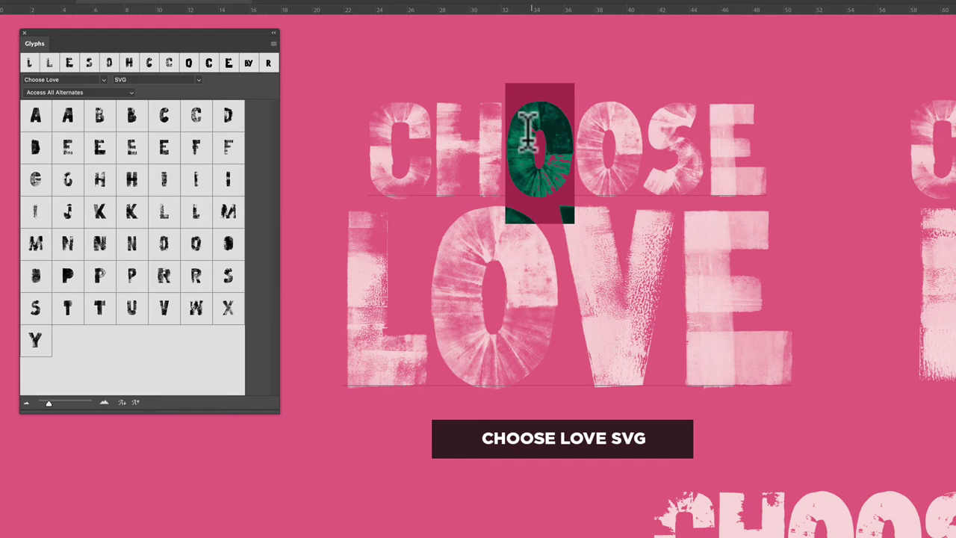
double_click(229, 245)
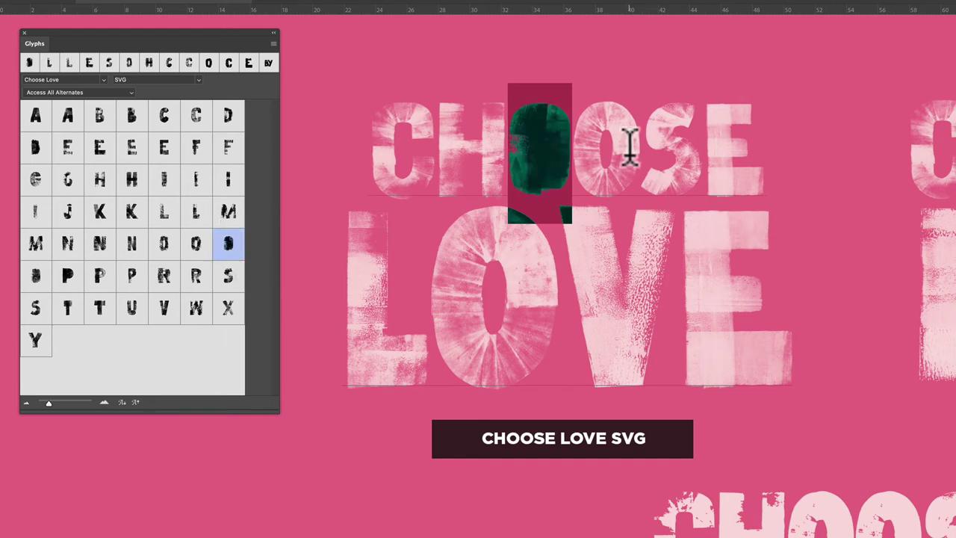
left_click(637, 293)
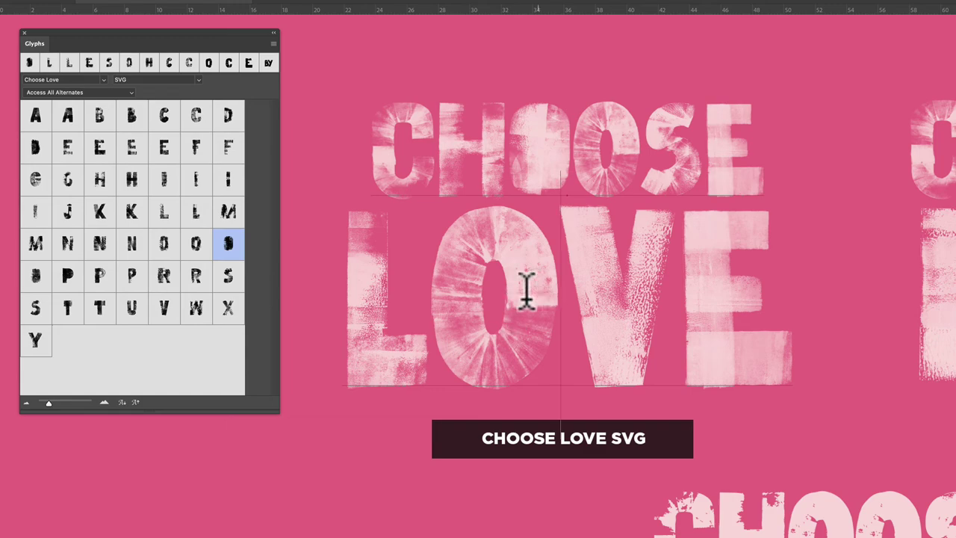
left_click_drag(523, 282, 468, 277)
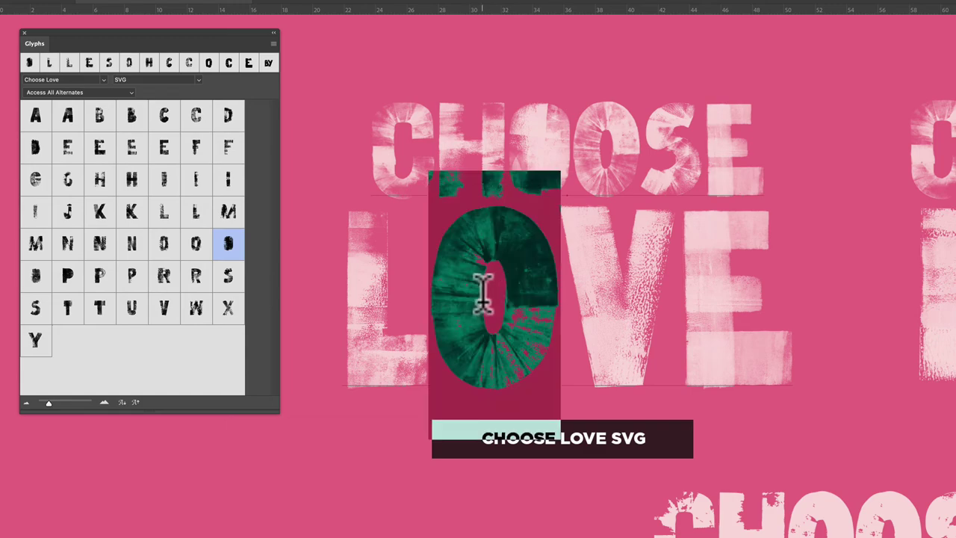
double_click(196, 245)
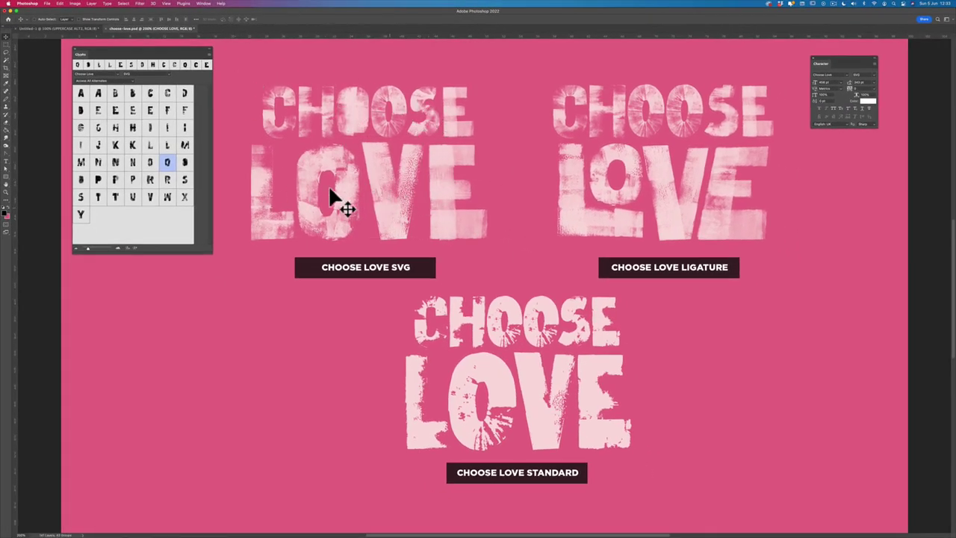
Step: Replace the C of the SVG CHOOSE with an alternate C glyph and commit the text
left_click(6, 161)
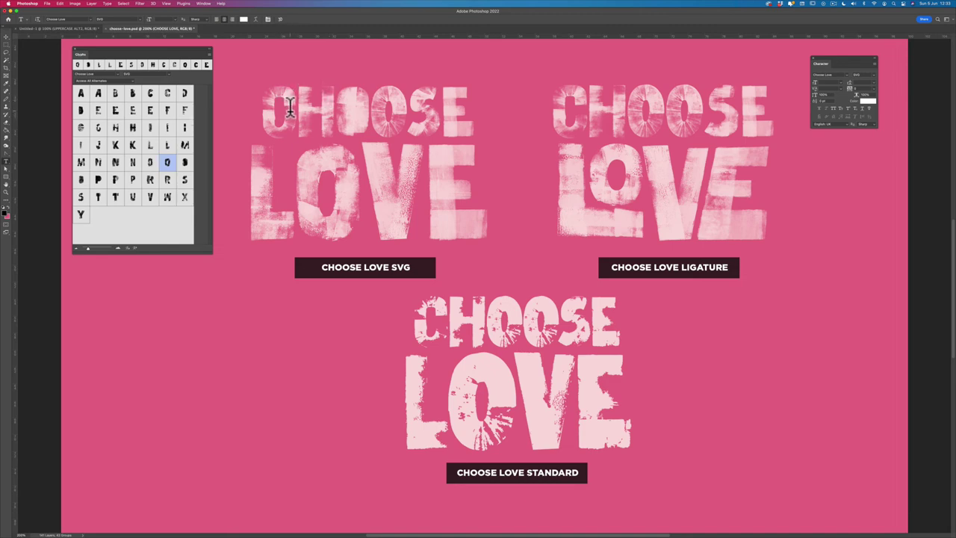
left_click_drag(263, 109, 296, 109)
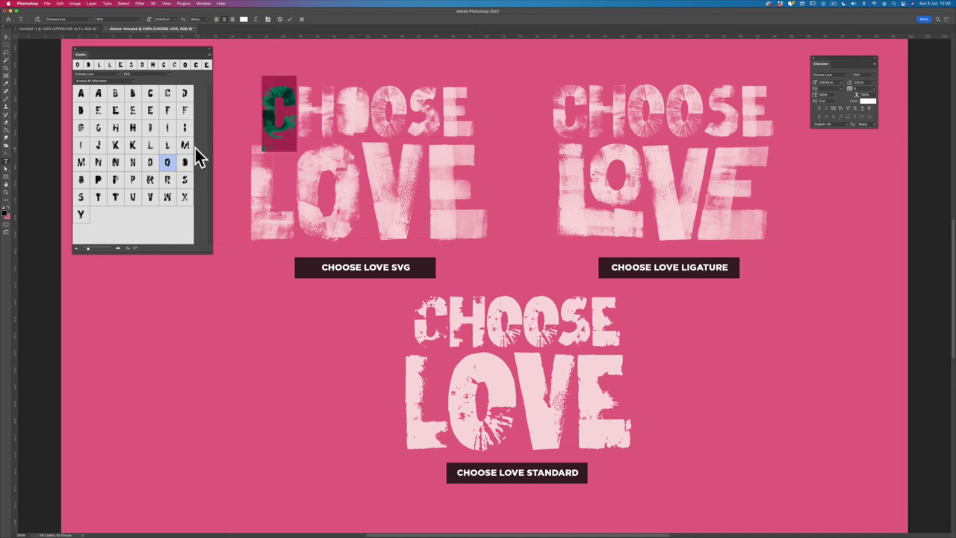
double_click(167, 93)
key("ctrl+Return")
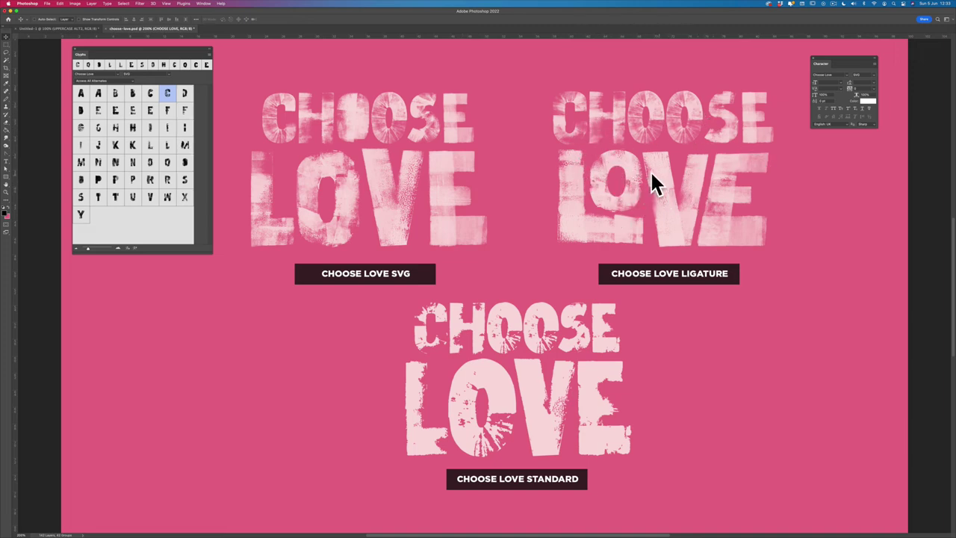
Step: Select the LO letters in the ligature version's LOVE with the Type tool
left_click(6, 162)
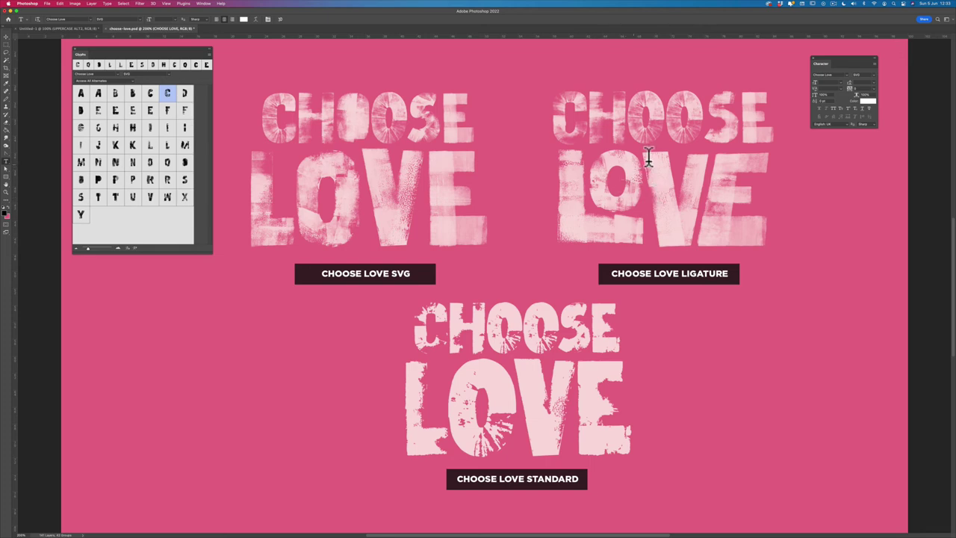
left_click_drag(635, 188, 581, 186)
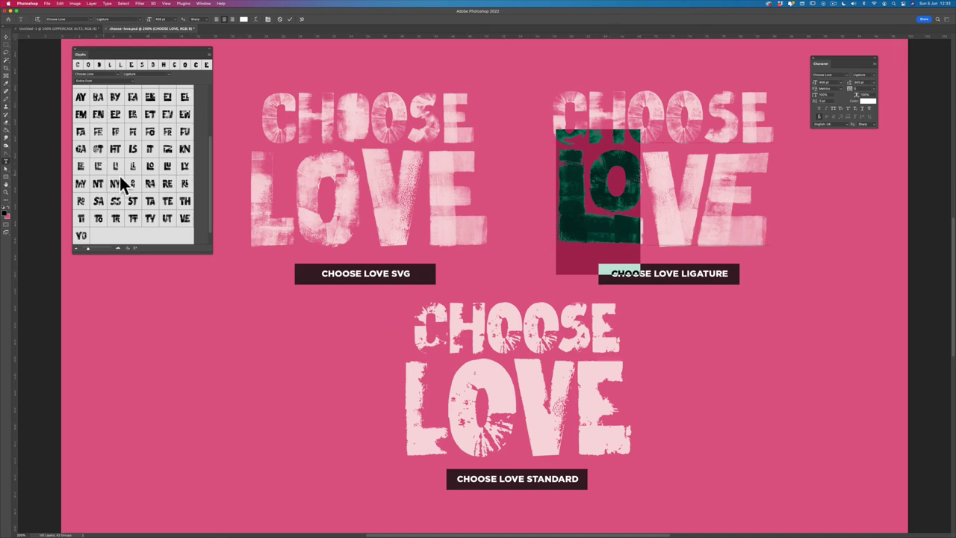
Step: Apply a different VE ligature glyph to the ligature version's LOVE
left_click(708, 182)
left_click_drag(709, 181, 668, 187)
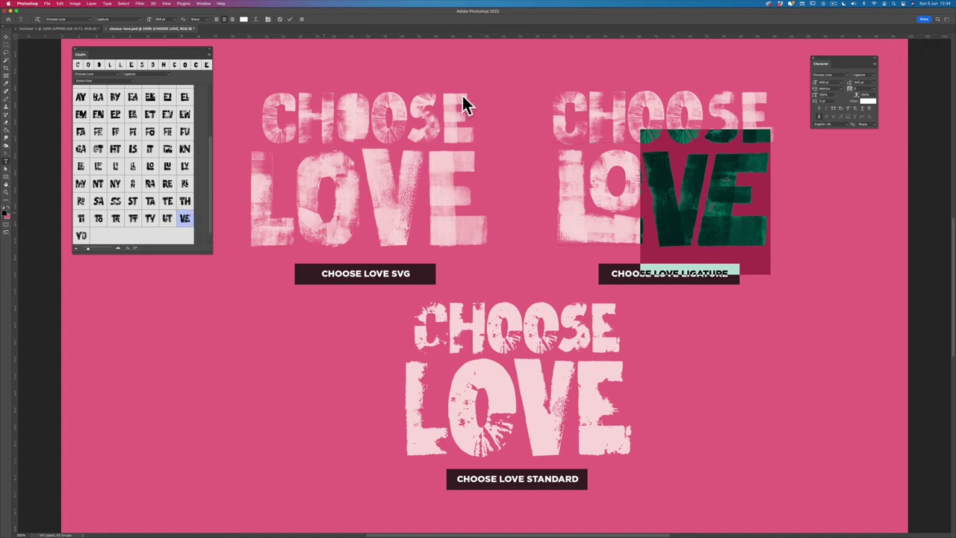
left_click(818, 118)
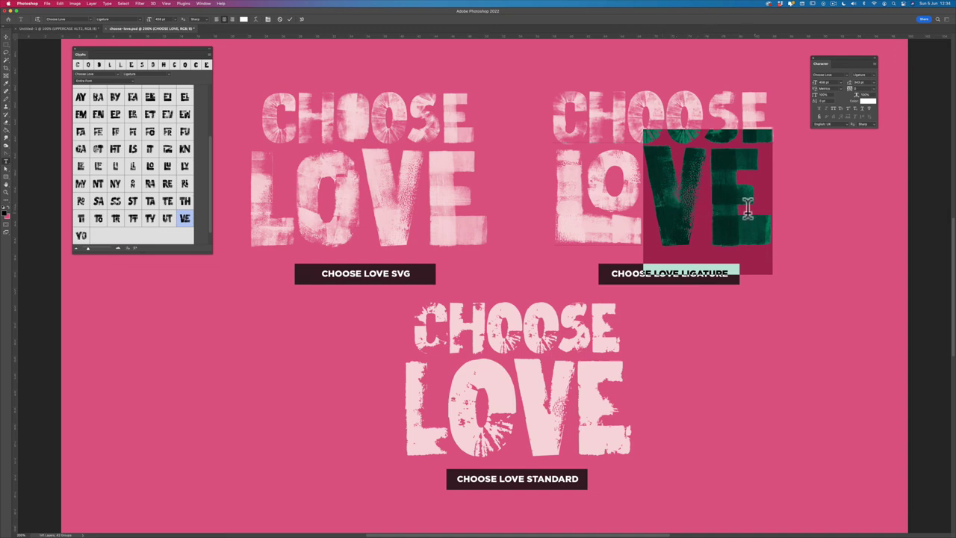
key("Escape")
Step: Switch the final E to SVG style and replace it with an alternate E glyph
left_click_drag(735, 182, 721, 187)
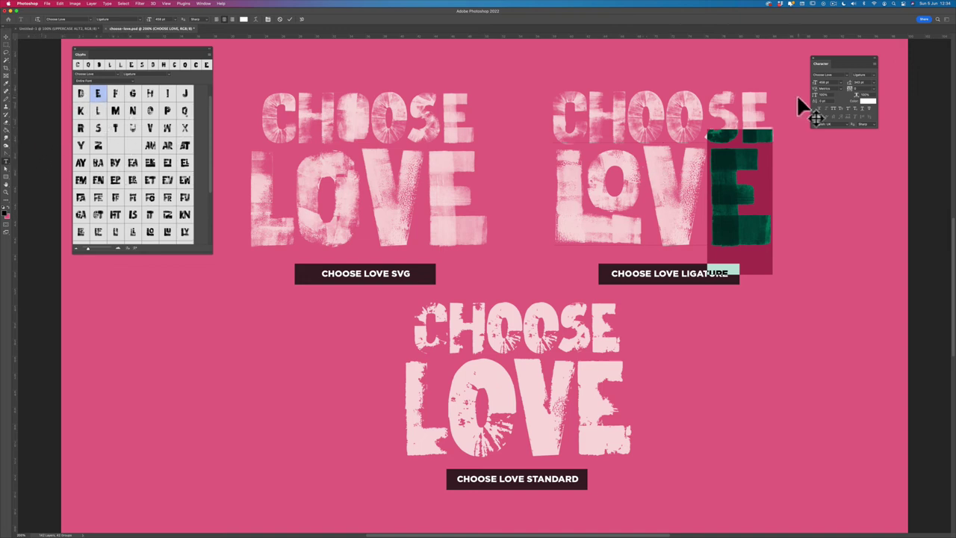
left_click(871, 75)
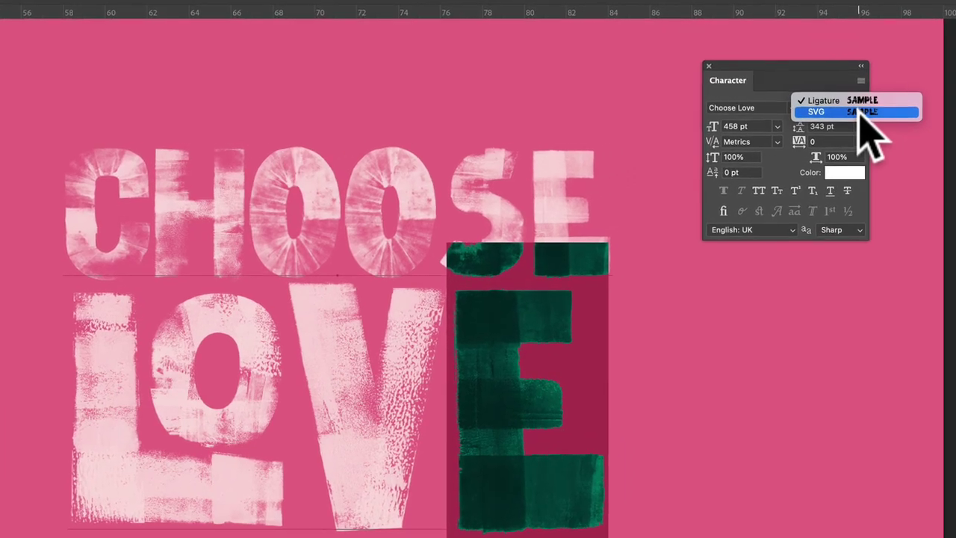
left_click(859, 112)
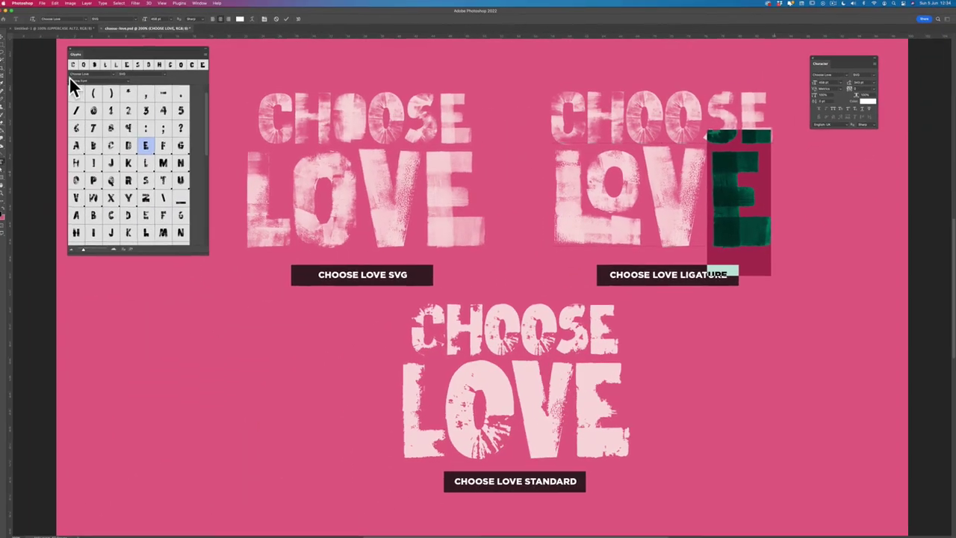
left_click(82, 78)
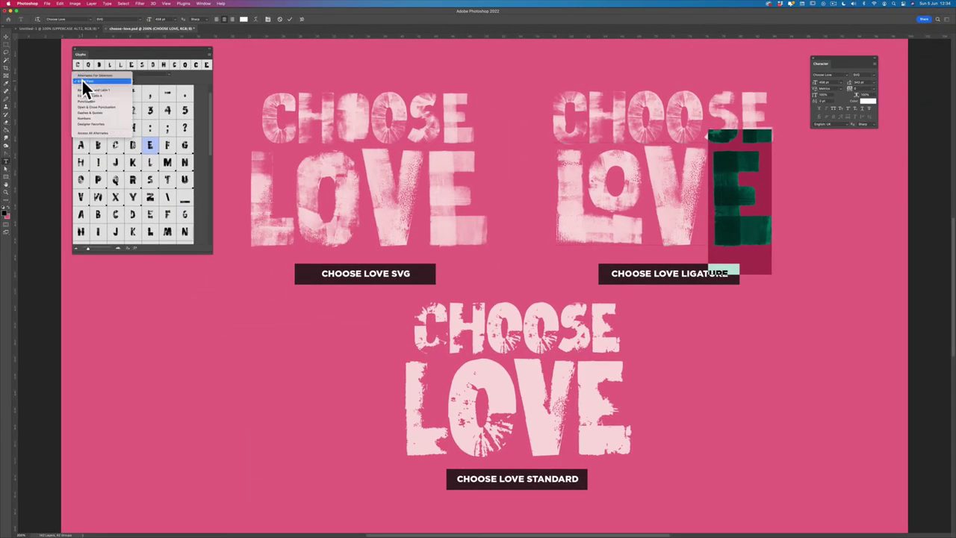
left_click(95, 131)
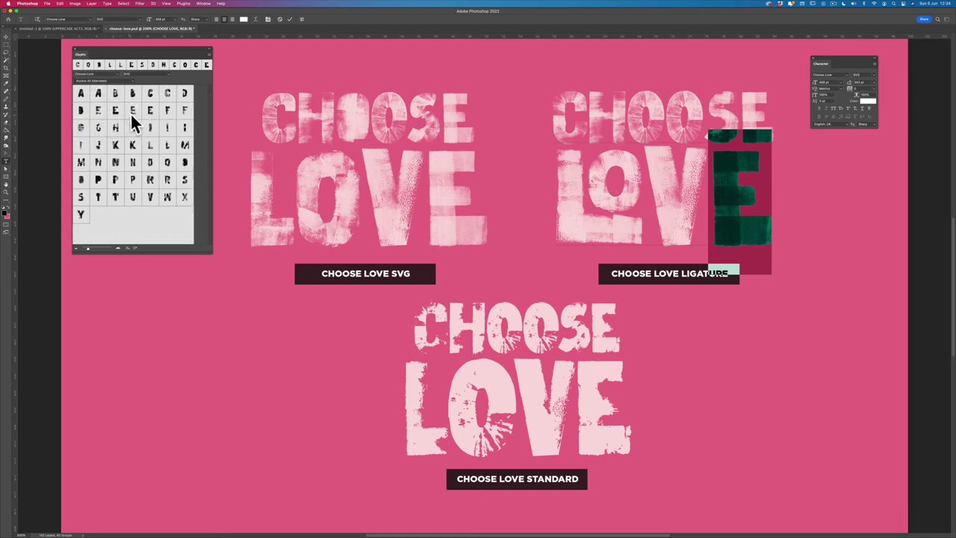
double_click(133, 110)
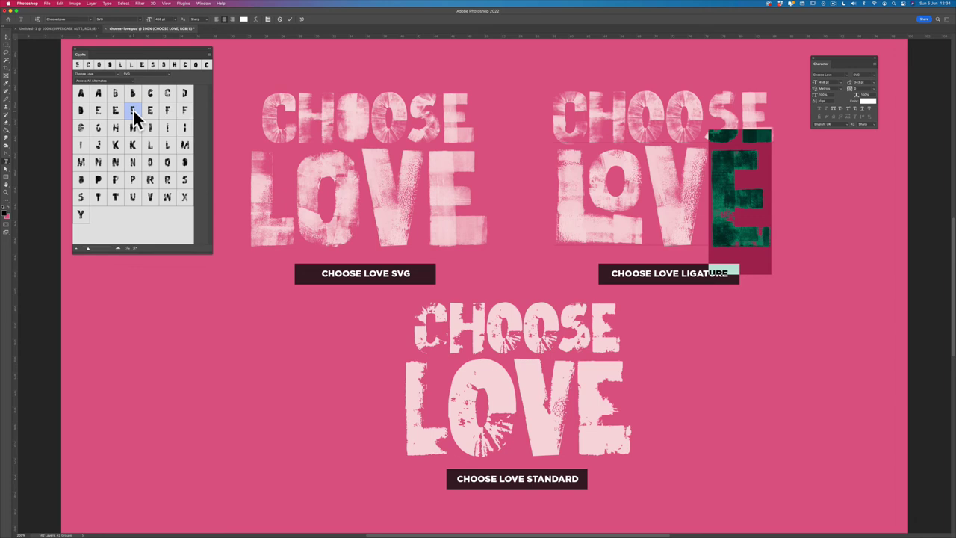
left_click(693, 108)
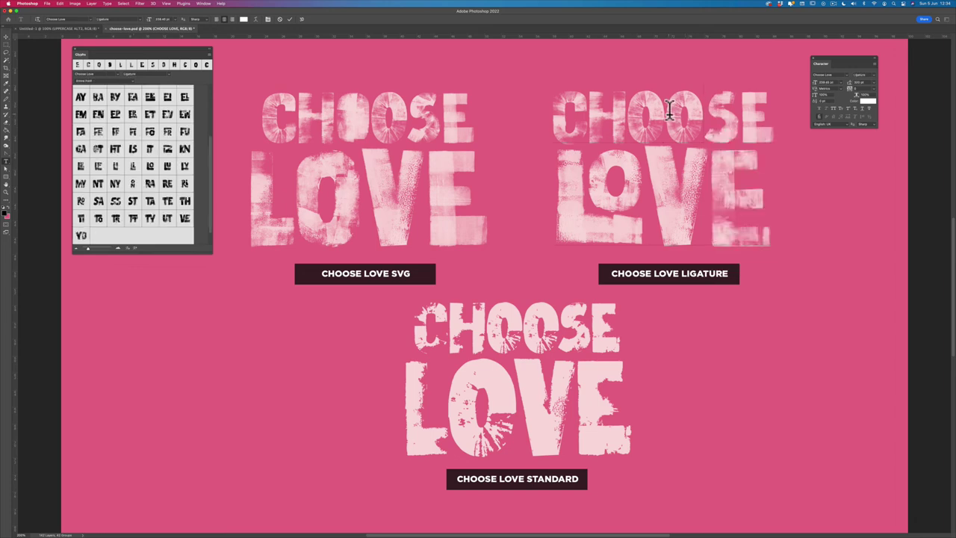
Step: Set the ligature CHOOSE's second O to SVG style and swap in an alternate O
left_click_drag(702, 112, 667, 111)
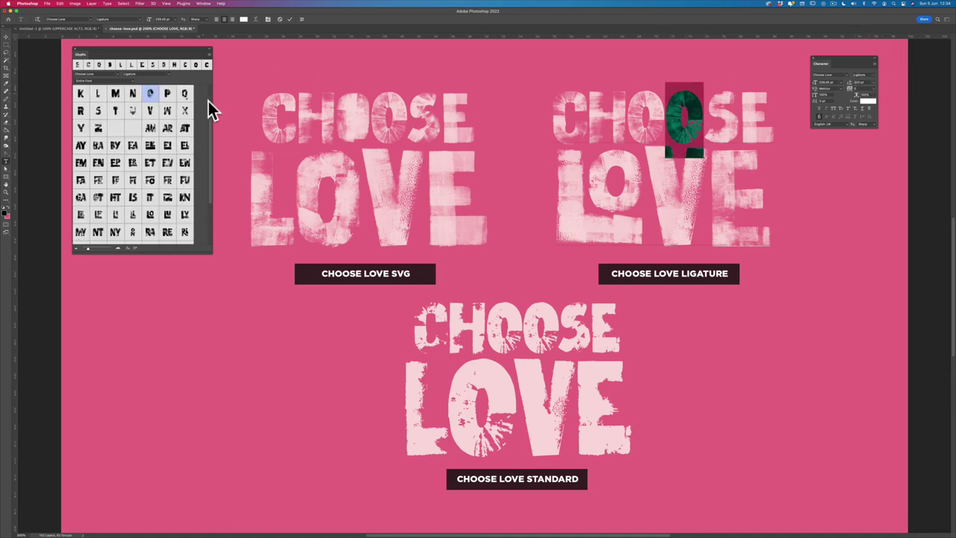
left_click(88, 79)
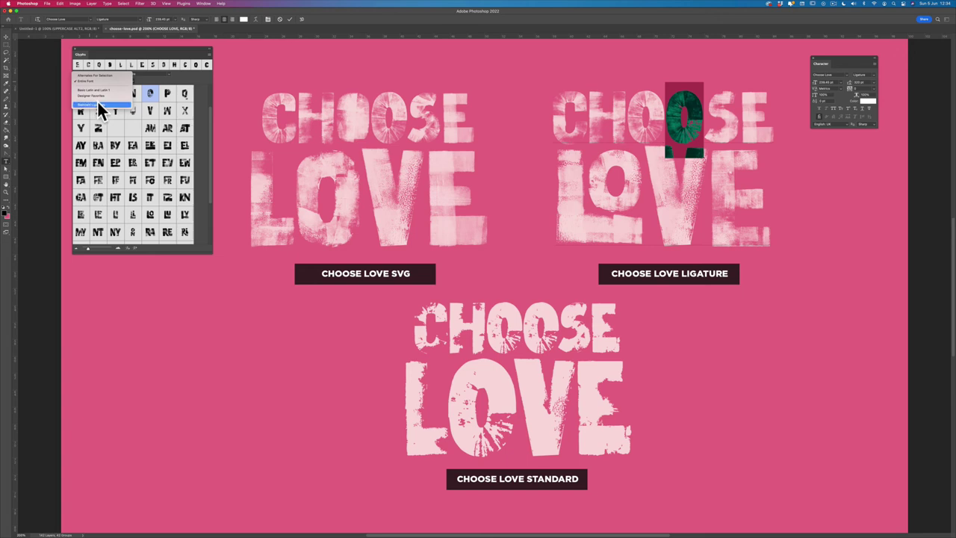
left_click(102, 109)
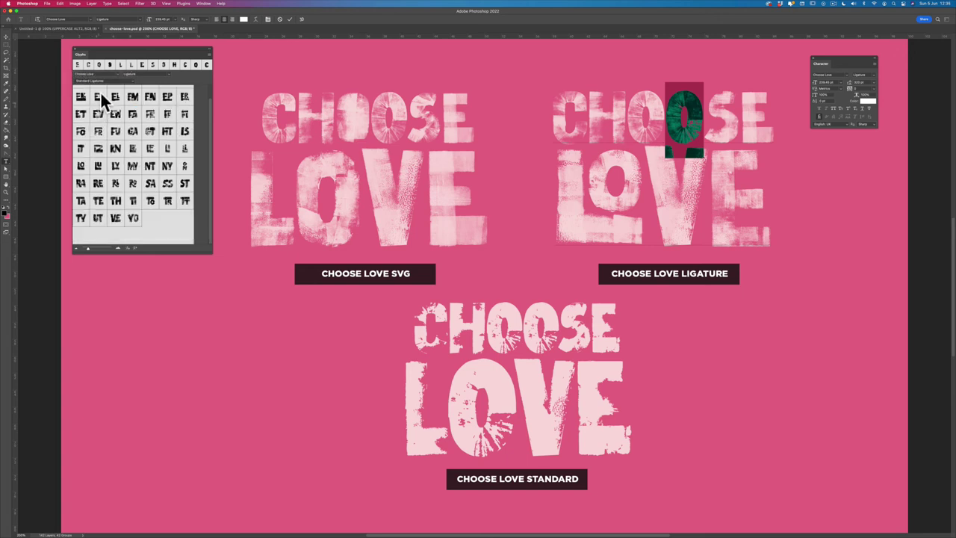
left_click(105, 79)
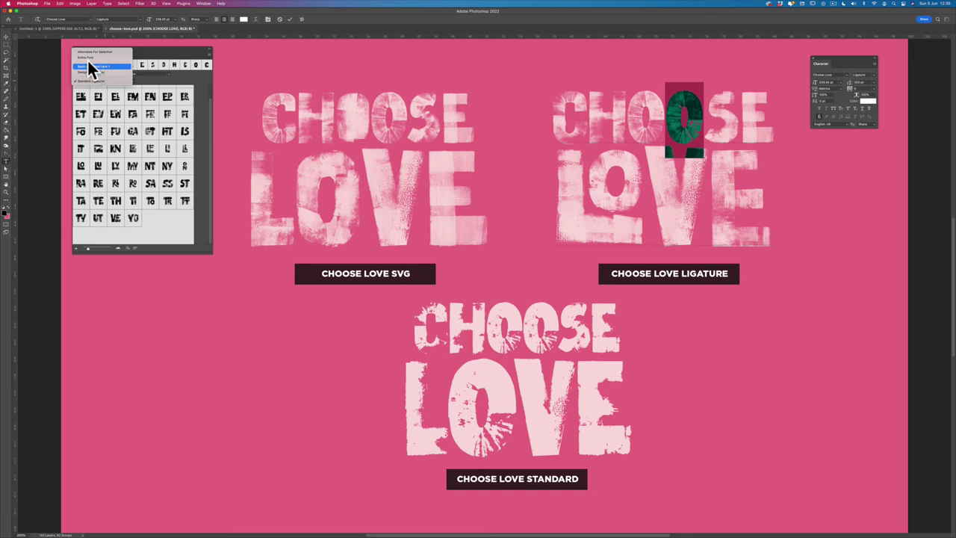
left_click(91, 66)
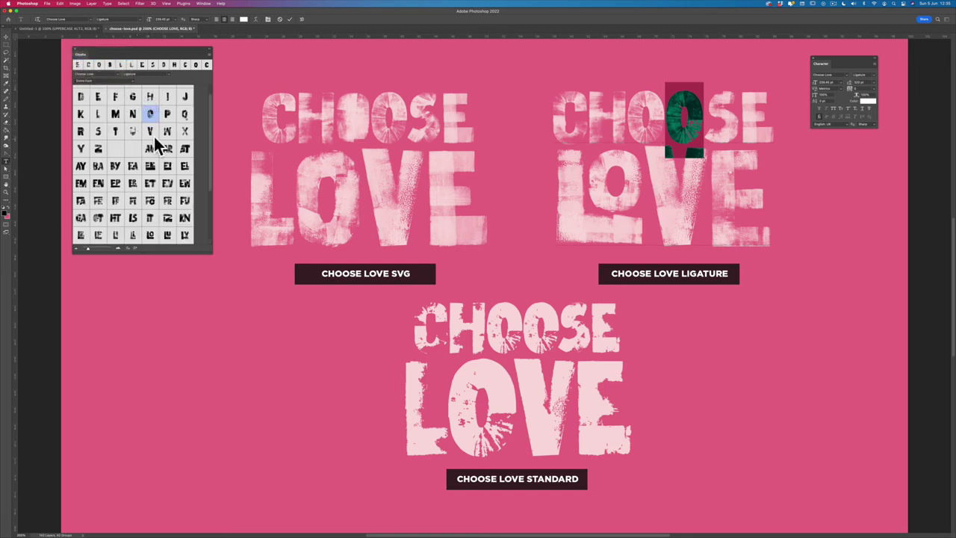
left_click(873, 77)
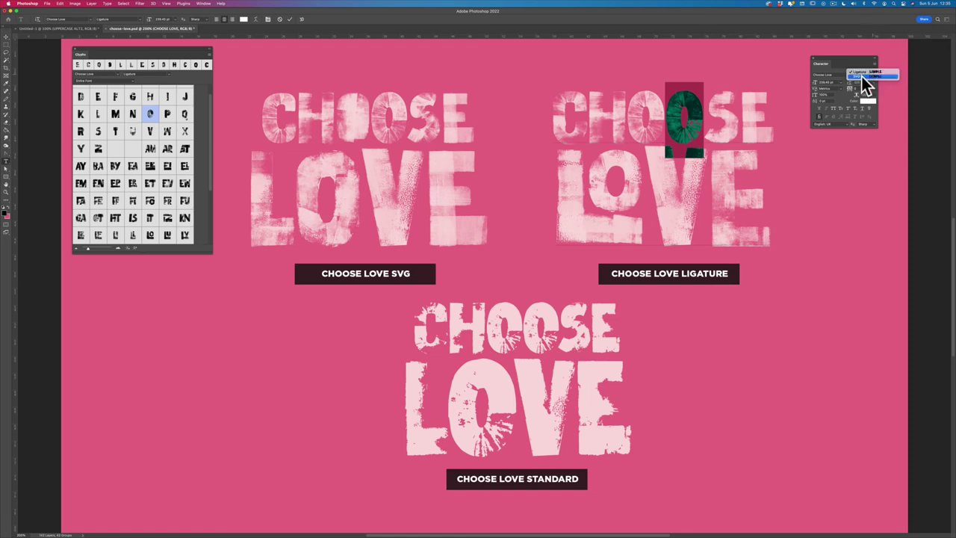
left_click(867, 77)
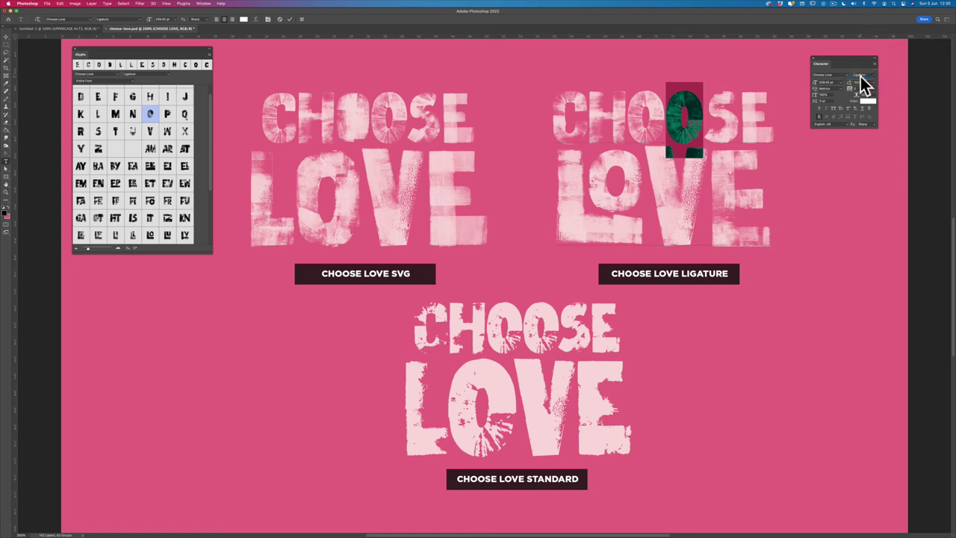
left_click(92, 79)
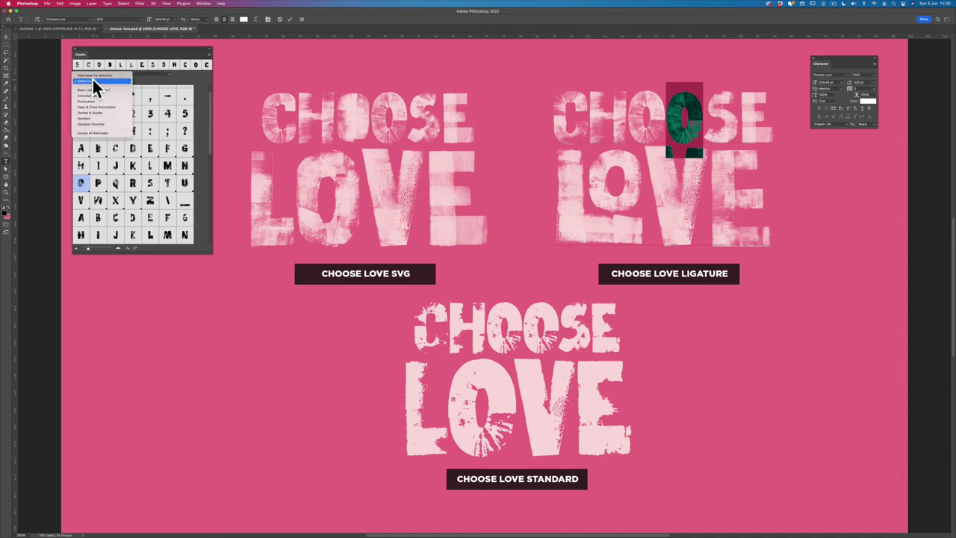
left_click(105, 131)
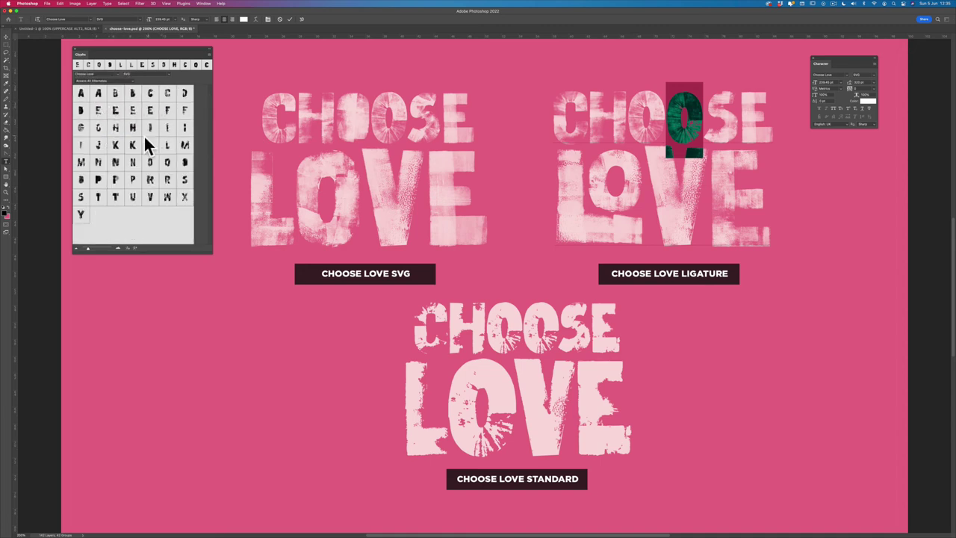
double_click(184, 163)
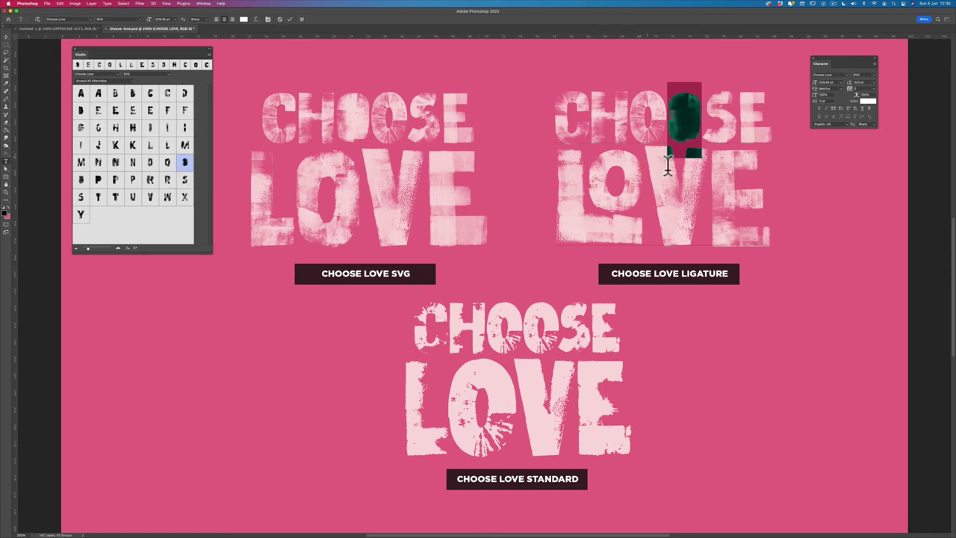
Step: Undo a trial split of the LO ligature, then select the H of the ligature CHOOSE
left_click_drag(668, 168, 577, 187)
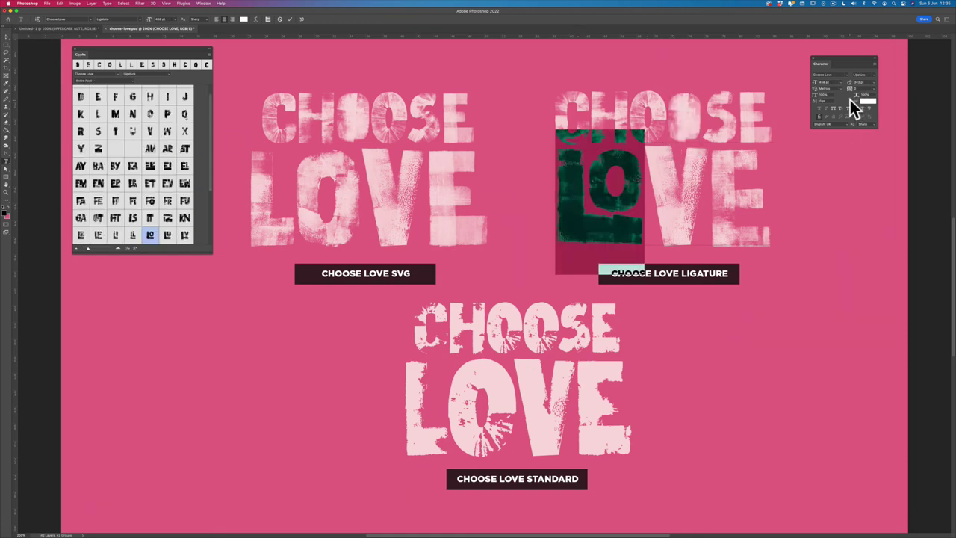
left_click(819, 116)
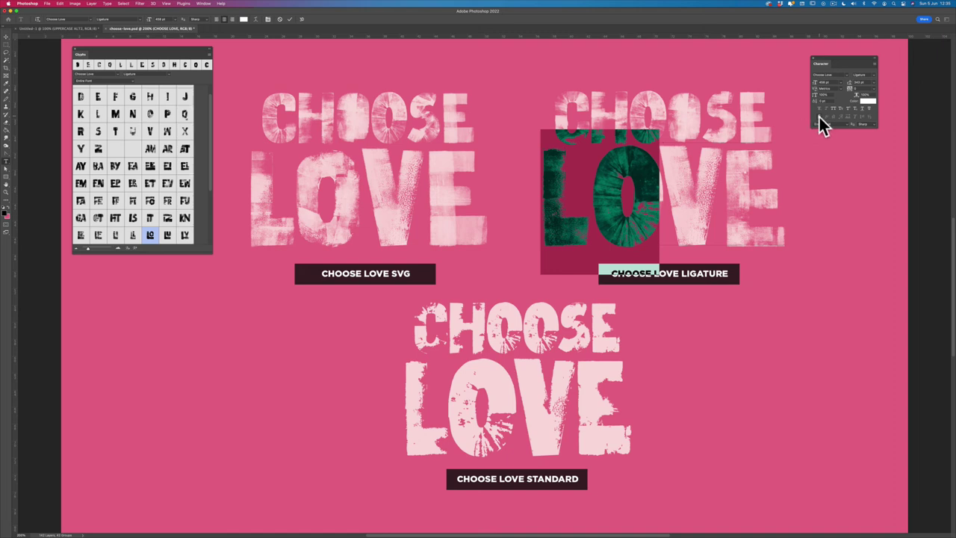
key("super+z")
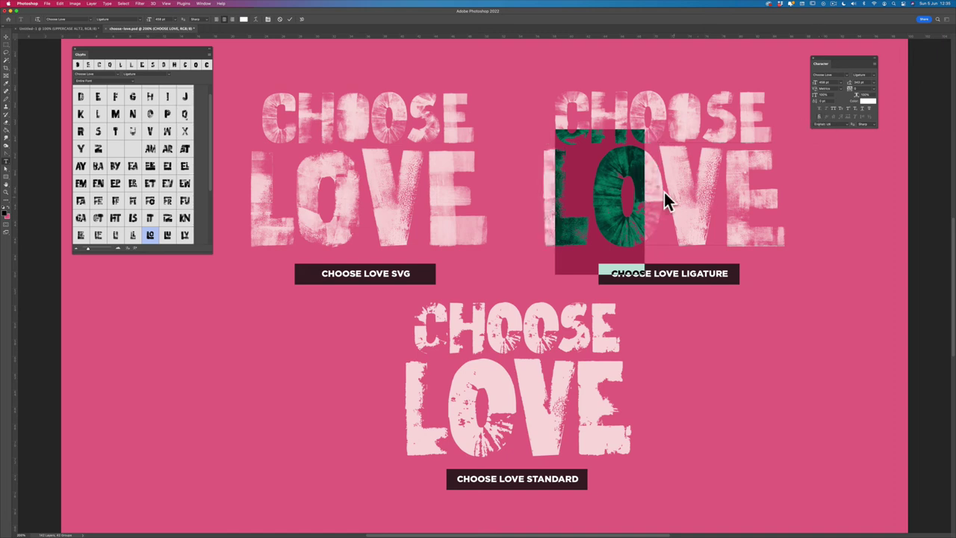
left_click(664, 190)
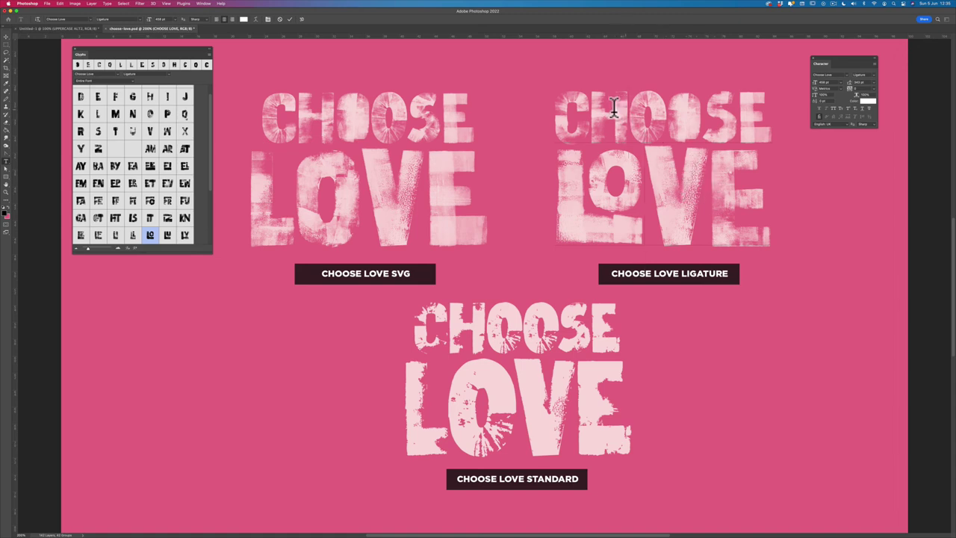
left_click_drag(620, 100, 604, 108)
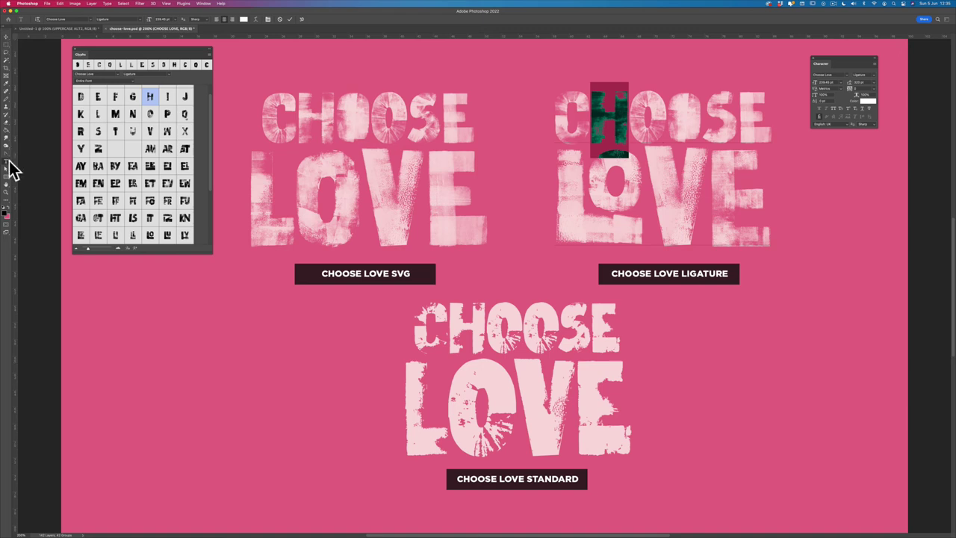
Step: Commit the ligature edits, select the standard CHOOSE's first O, and show Discretionary Ligatures
key("Escape")
key("v")
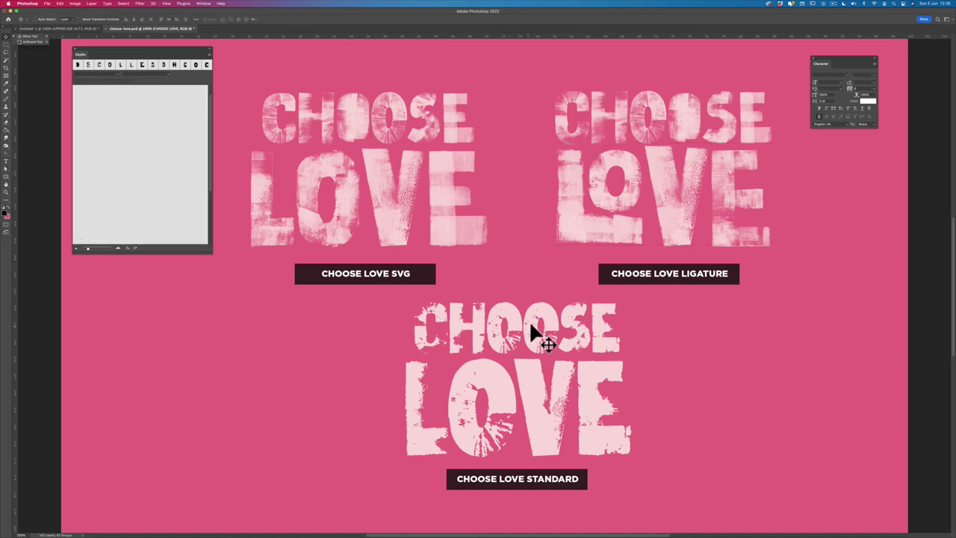
left_click(6, 161)
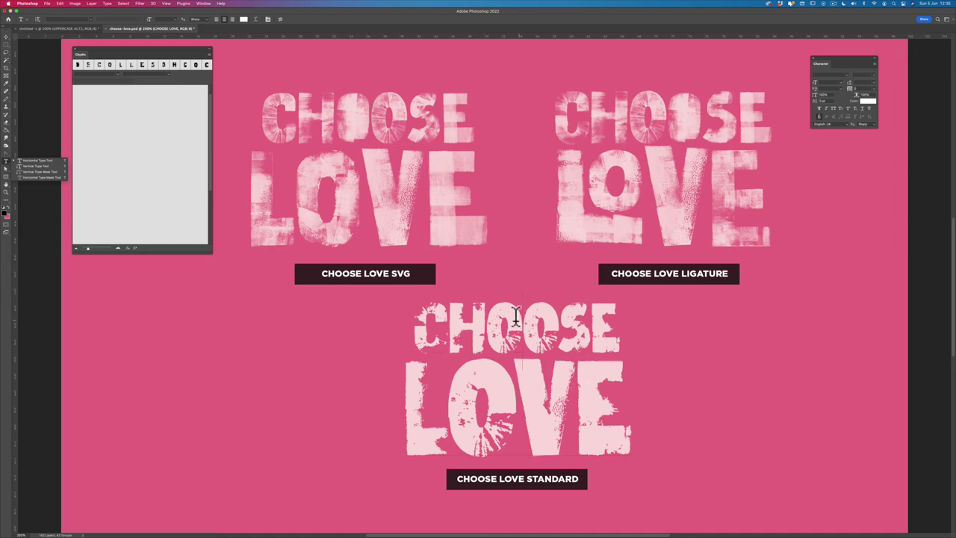
left_click_drag(514, 318, 495, 318)
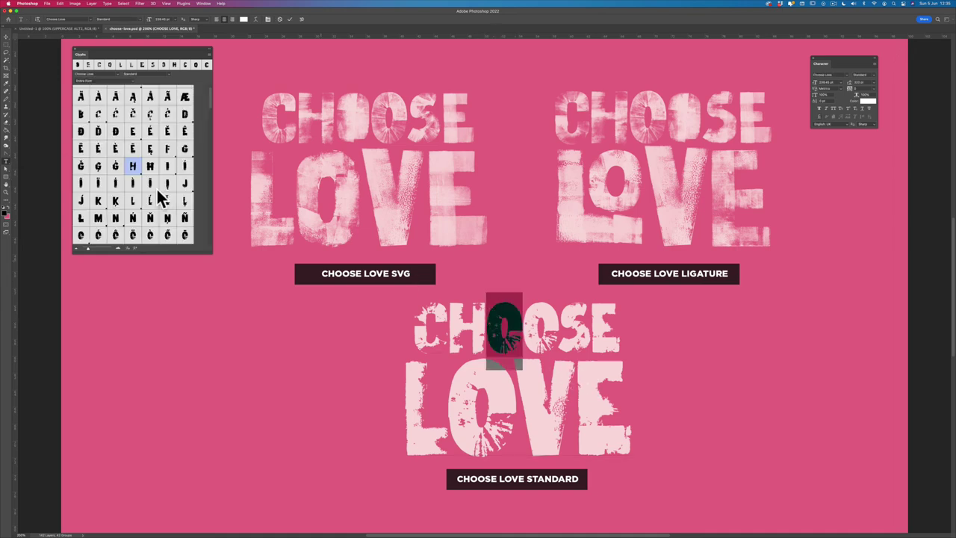
left_click(100, 79)
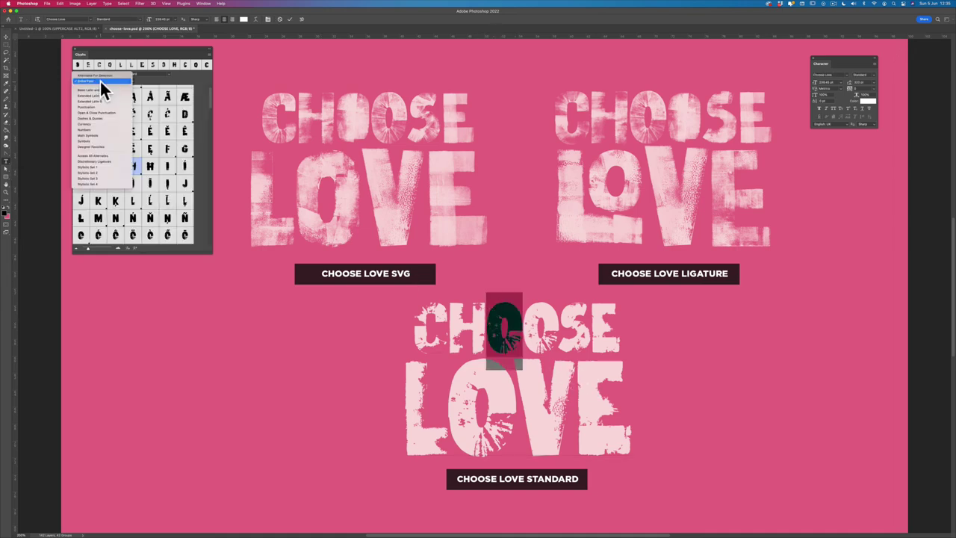
left_click(107, 154)
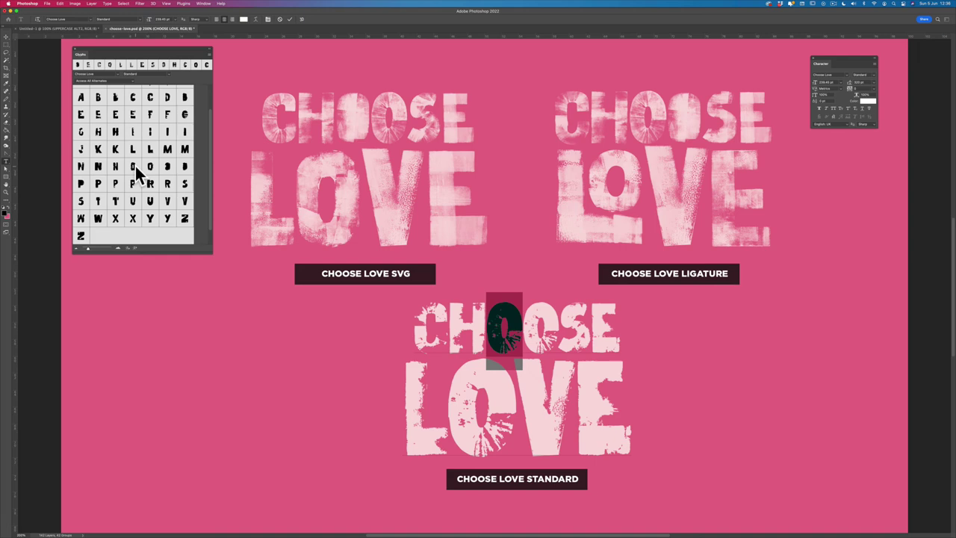
left_click(96, 80)
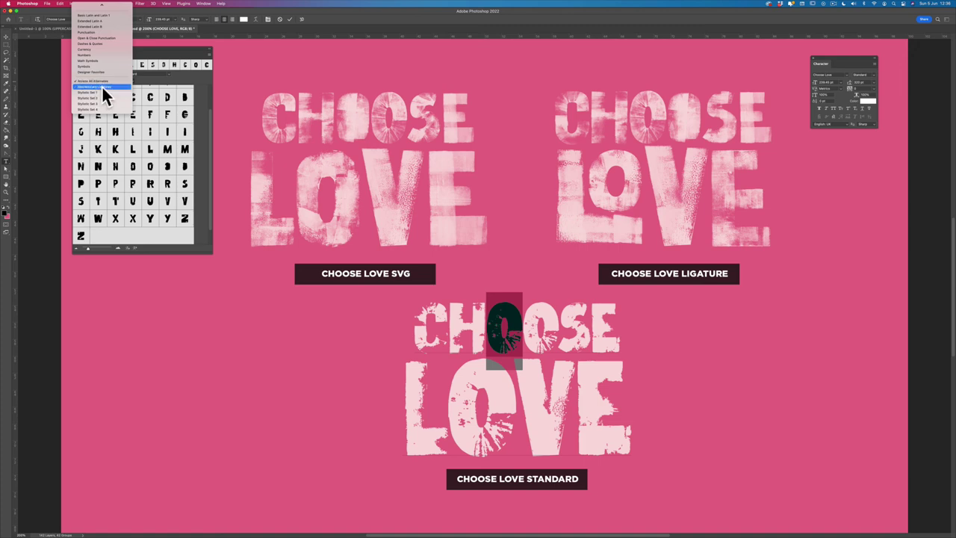
left_click(102, 85)
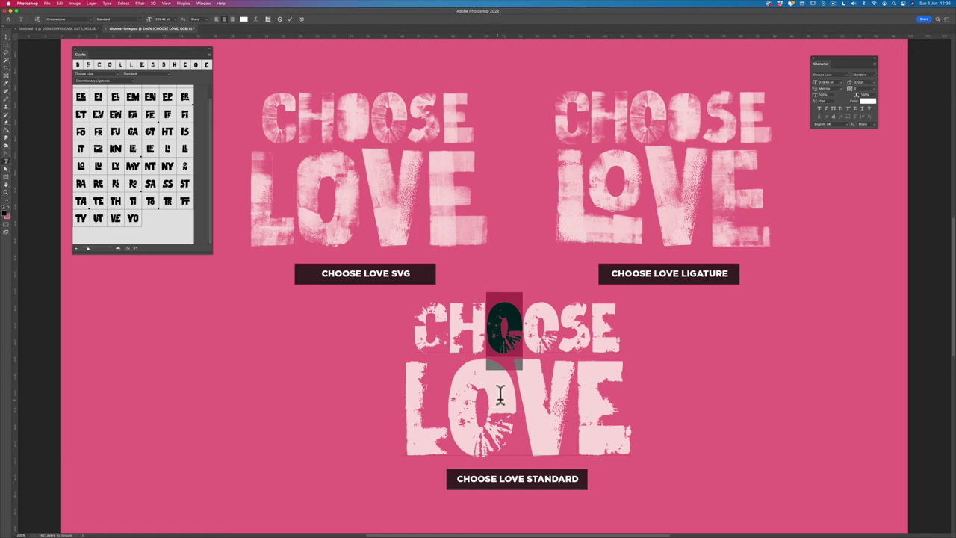
Step: Apply the discretionary lo ligature to LO in the standard LOVE and commit the text
left_click_drag(499, 392, 420, 396)
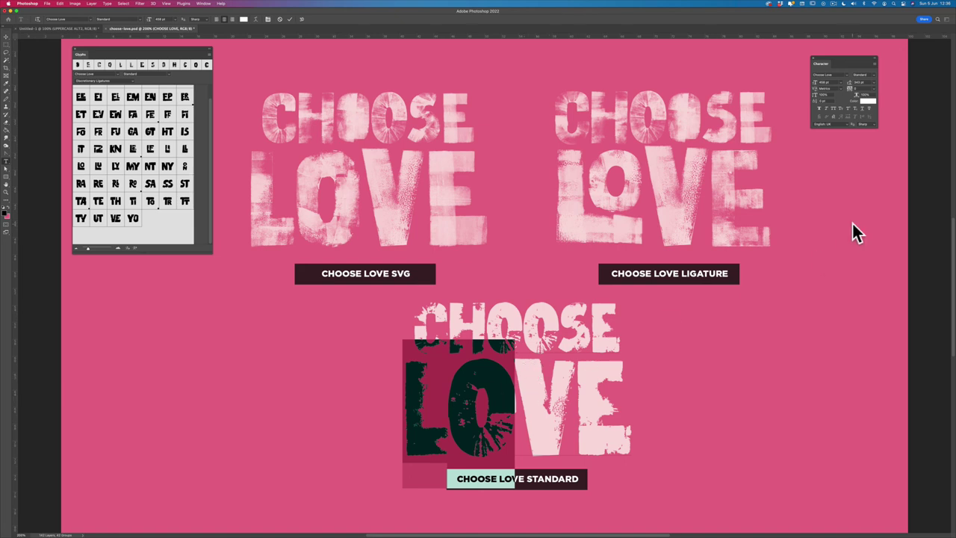
left_click(833, 116)
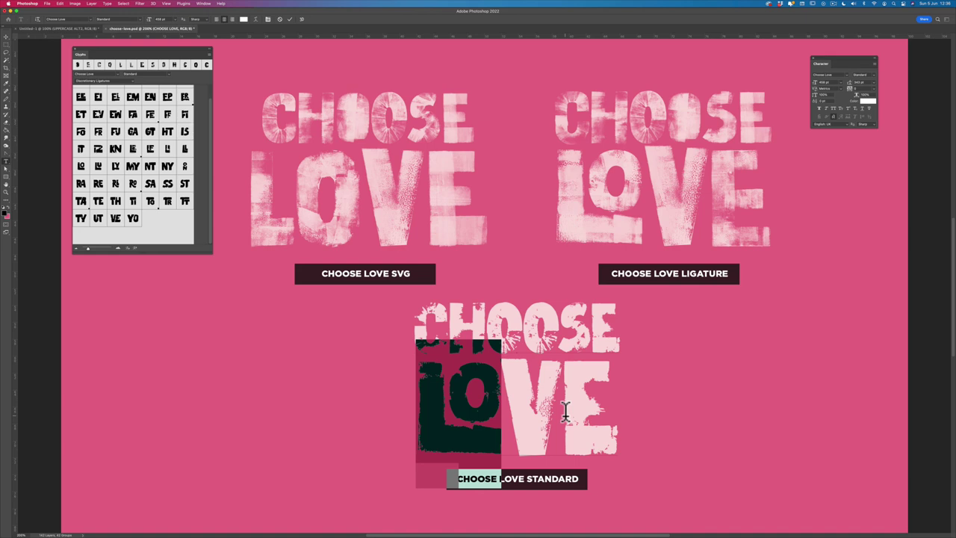
left_click(523, 391)
left_click_drag(562, 396, 513, 394)
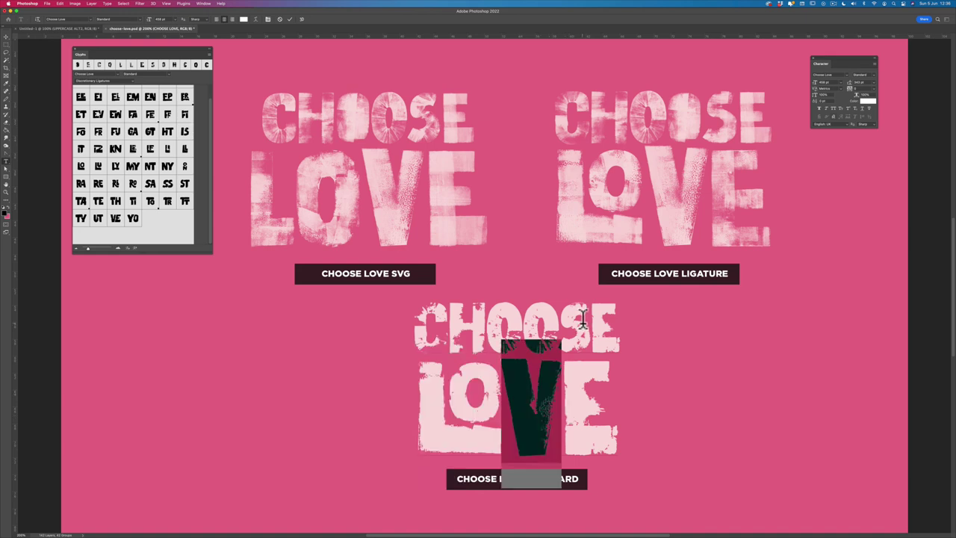
left_click_drag(590, 321, 559, 319)
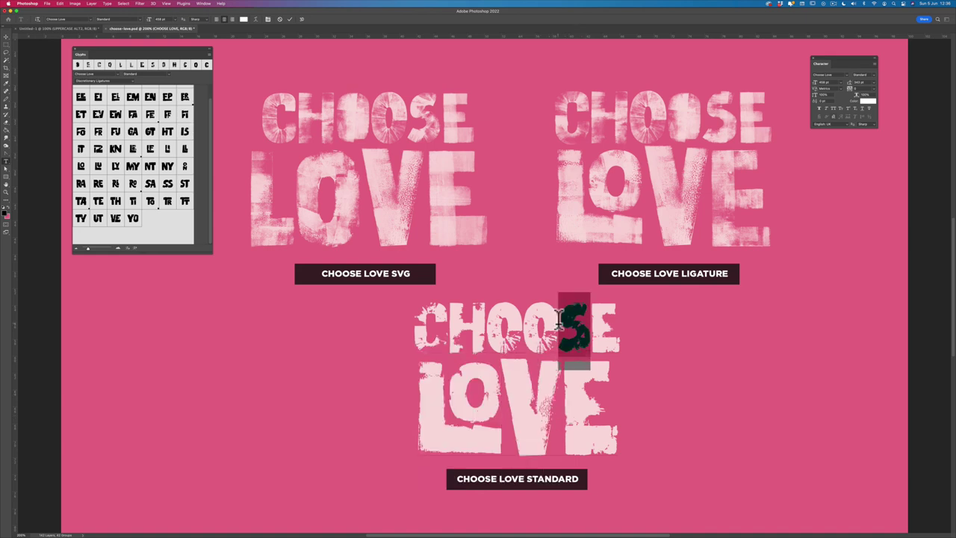
left_click(5, 37)
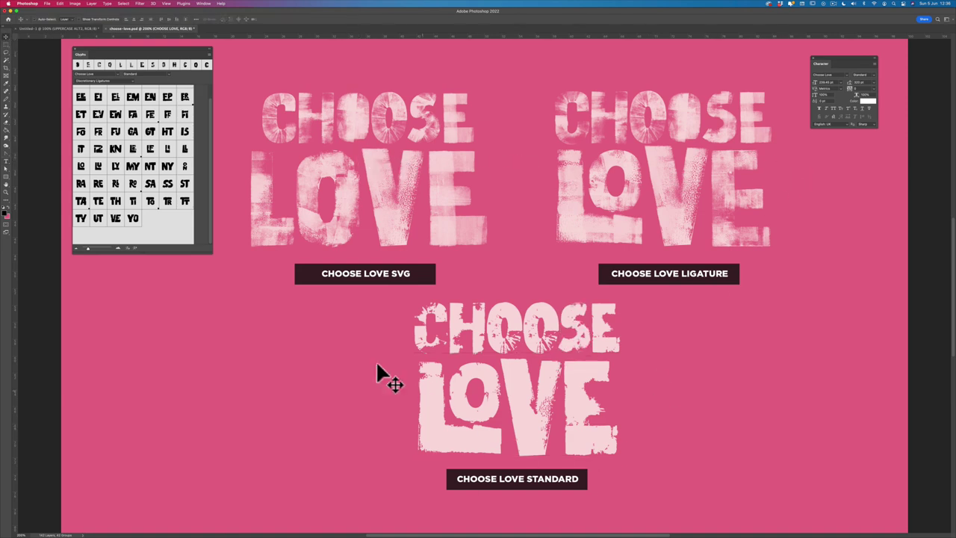